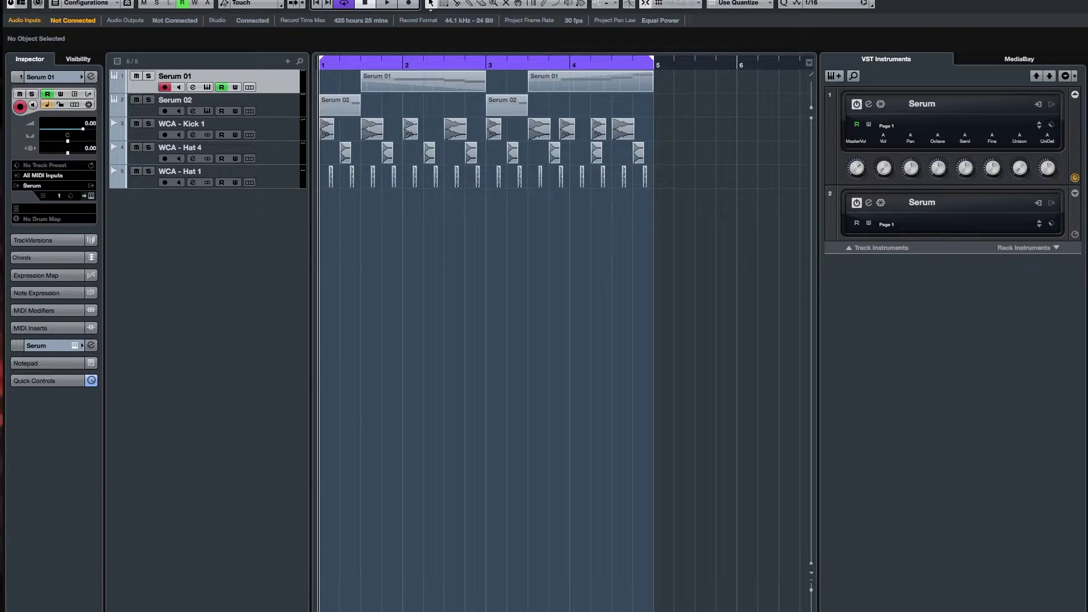
- Show the images.png logo over the project, play it from bar 1, then rewind
left_click_drag(1087, 373, 545, 390)
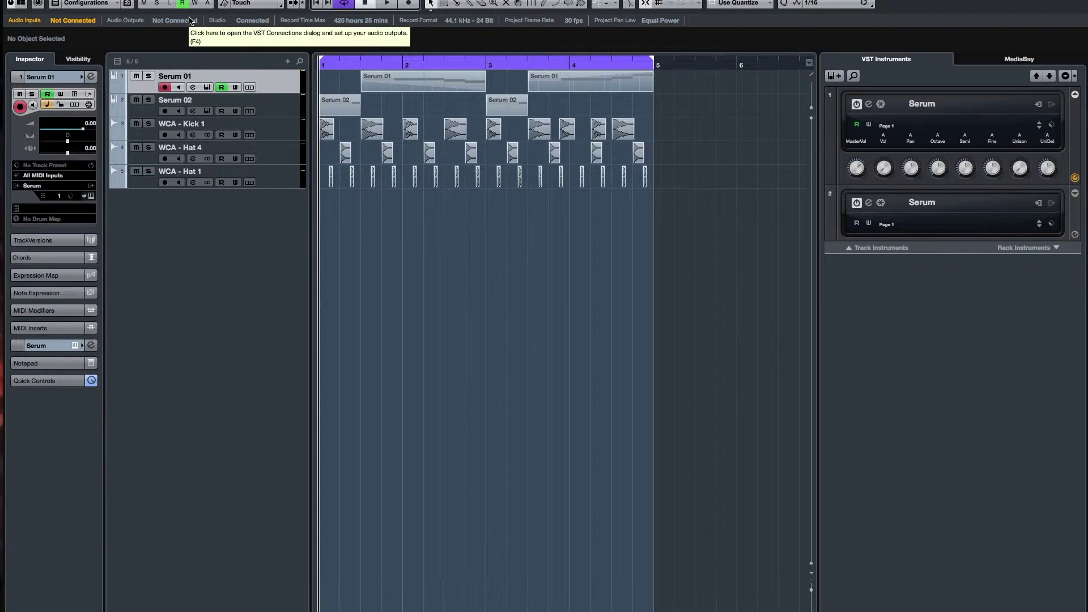
key("space")
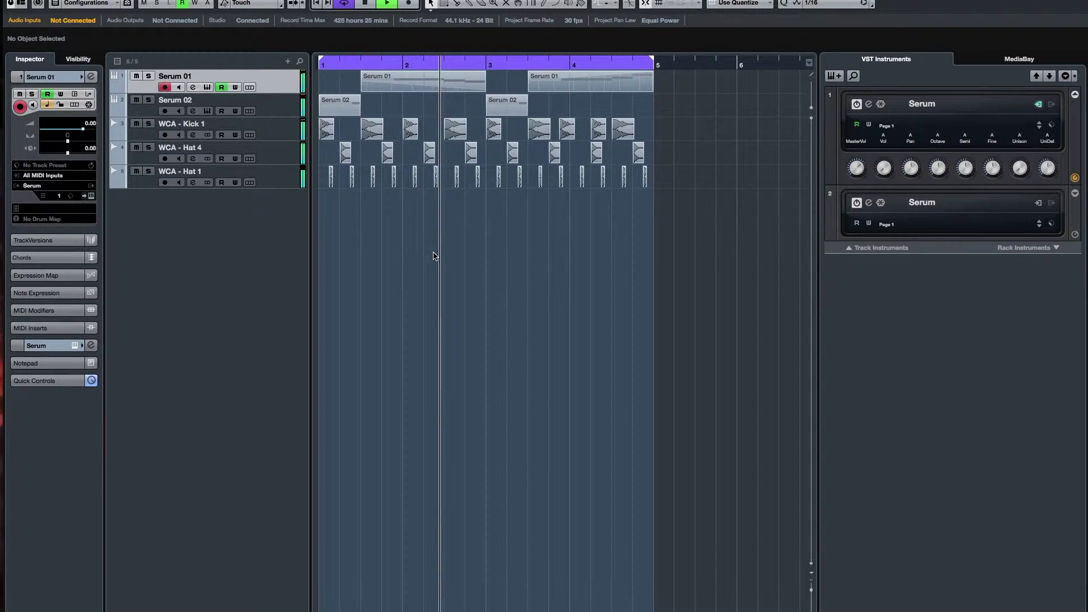
key("space")
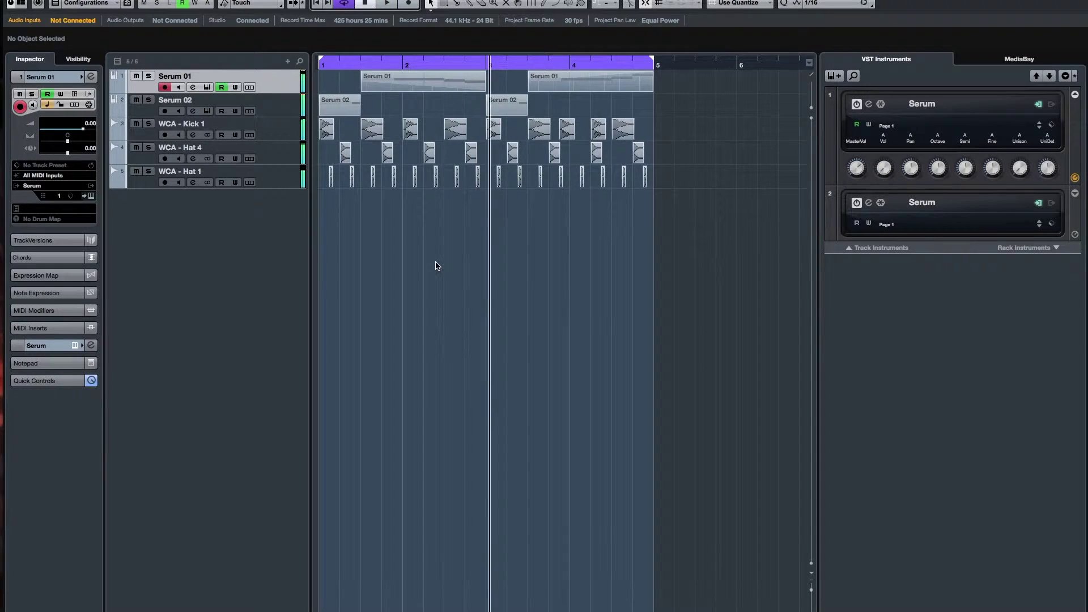
left_click(351, 65)
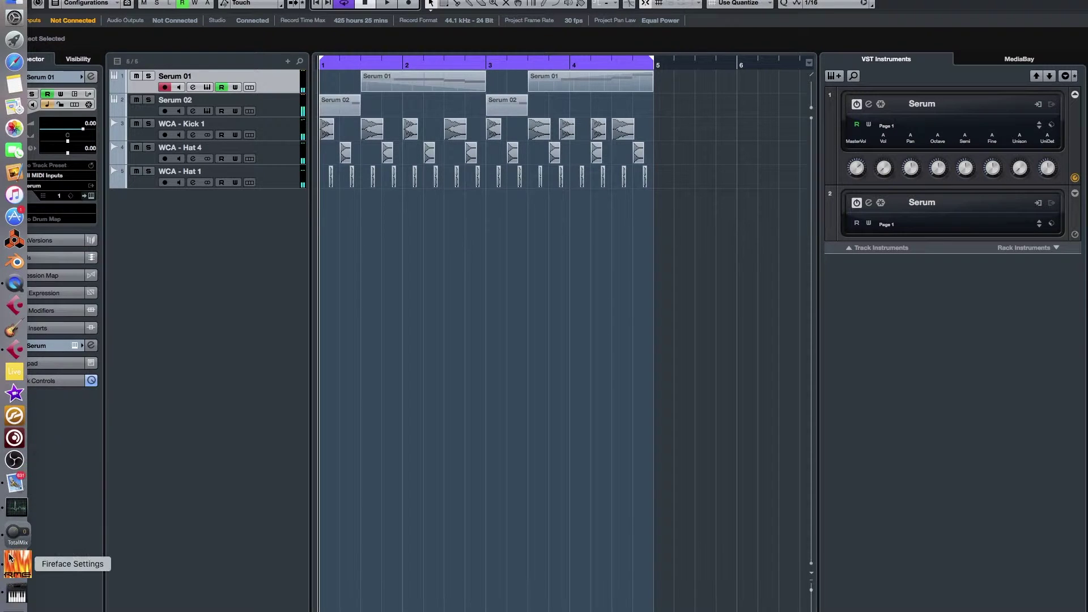
- Check the audio interface mixer, then play the whole project through again
left_click(13, 539)
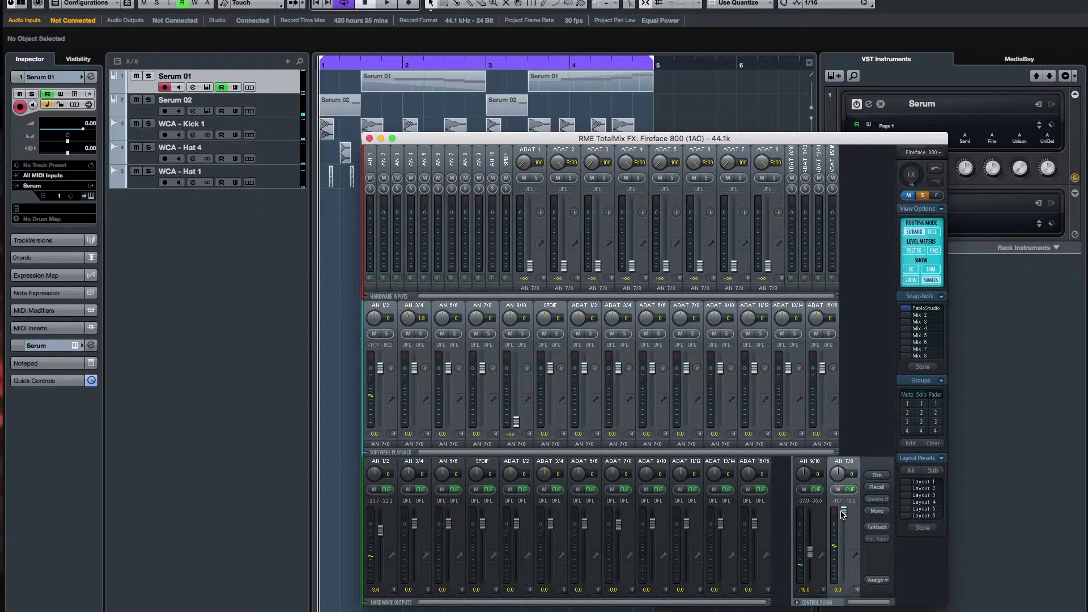
left_click(369, 138)
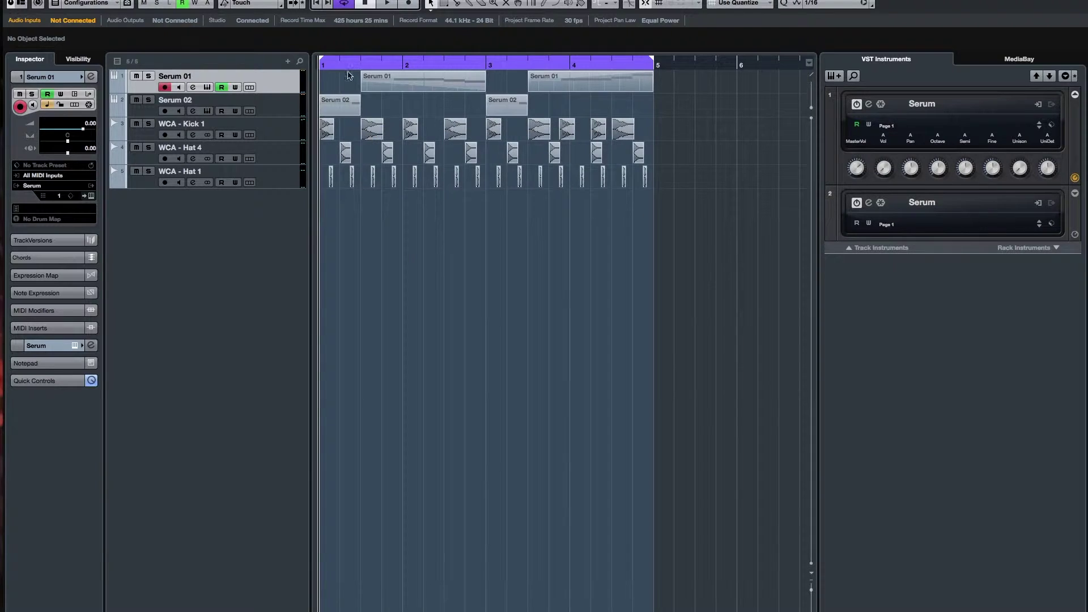
key("space")
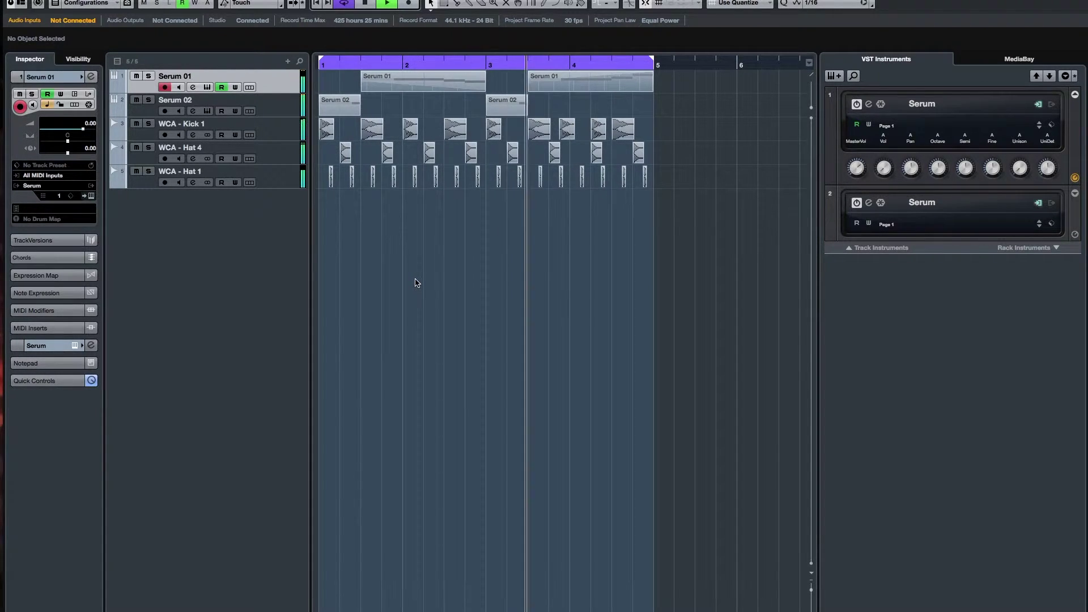
key("space")
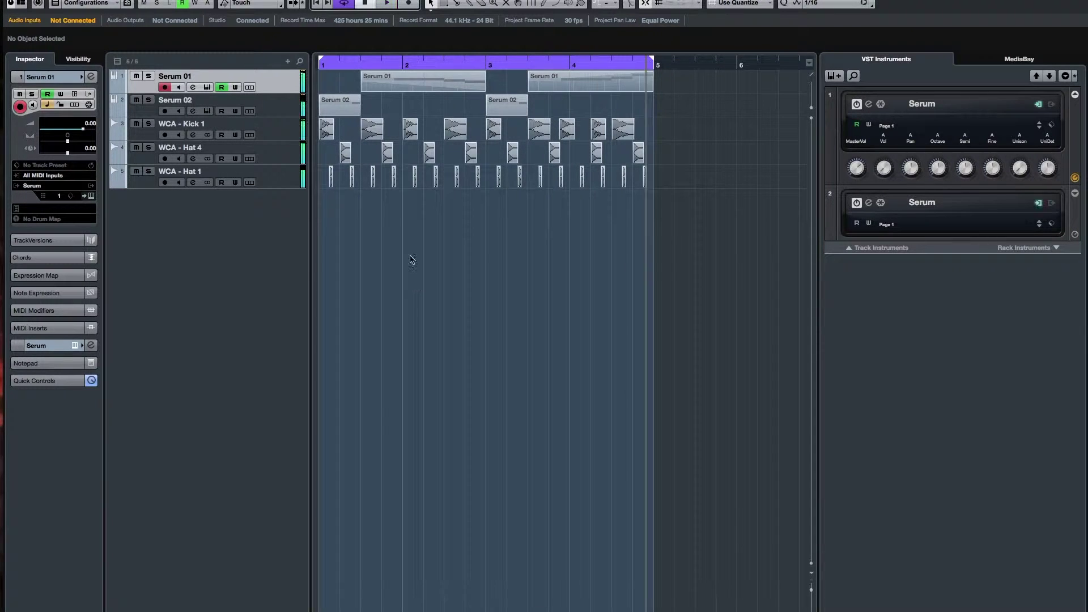
- Audition the Serum 01 track soloed, unsolo it, and open its instrument editor
left_click(148, 76)
key("space")
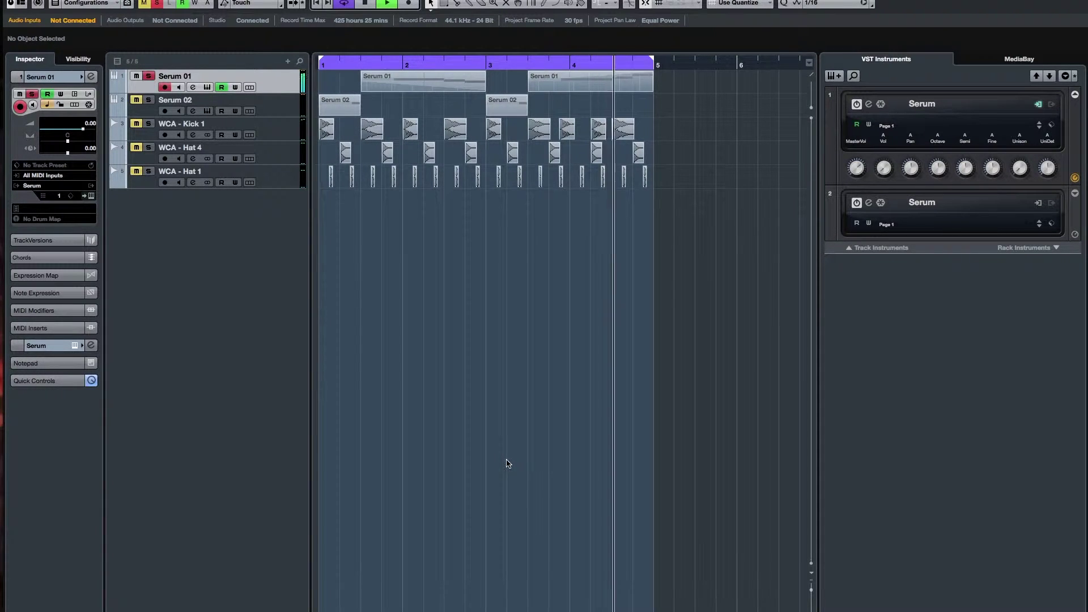
key("space")
left_click(147, 76)
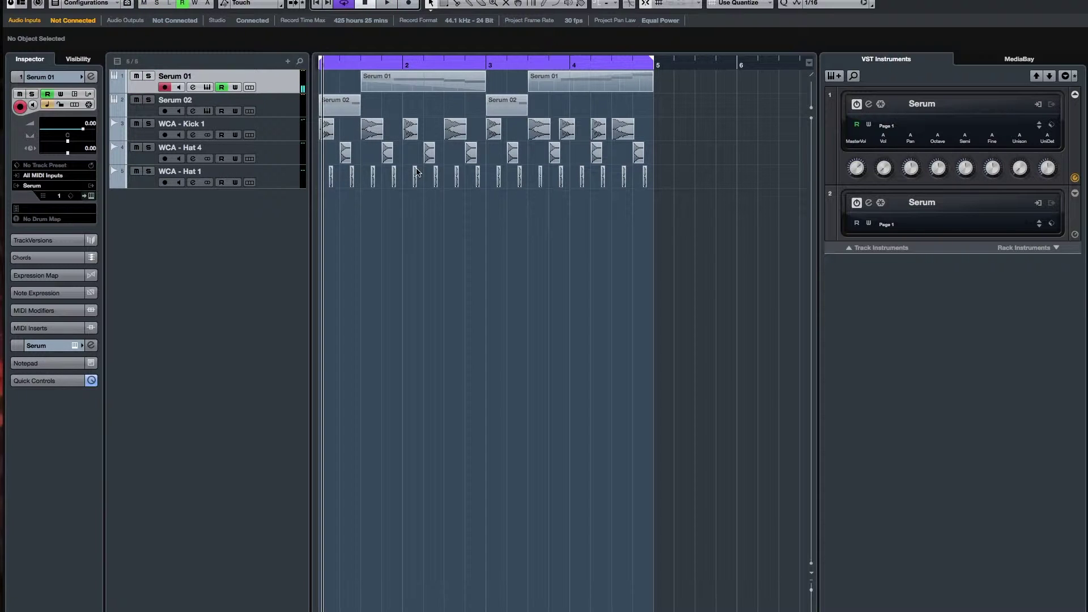
key("e")
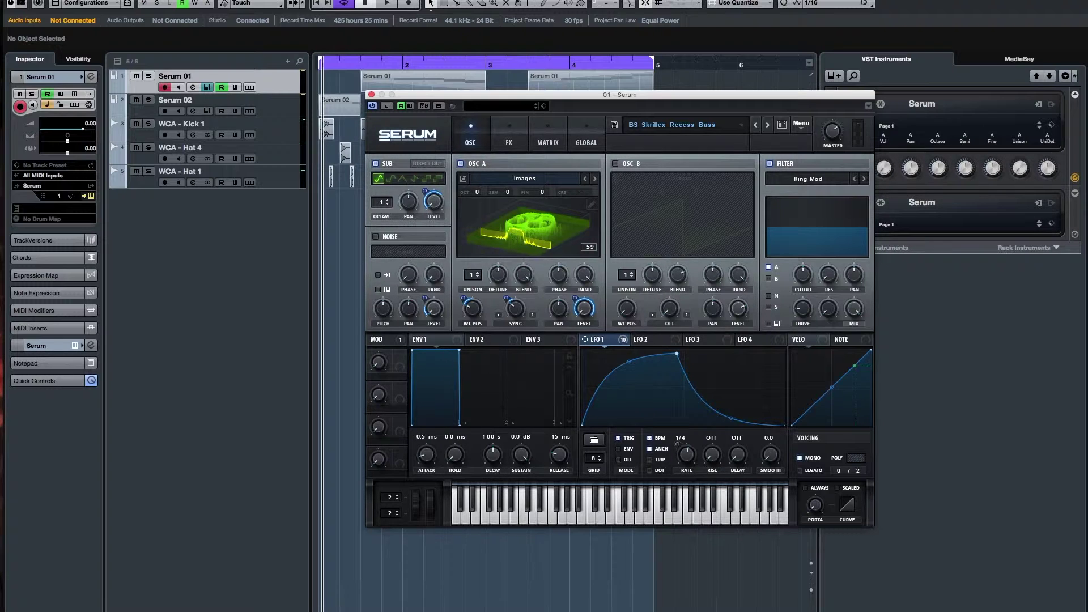
- Load images.png as Osc A's wavetable, set position 59 and view it in 2D
left_click_drag(1085, 254, 547, 226)
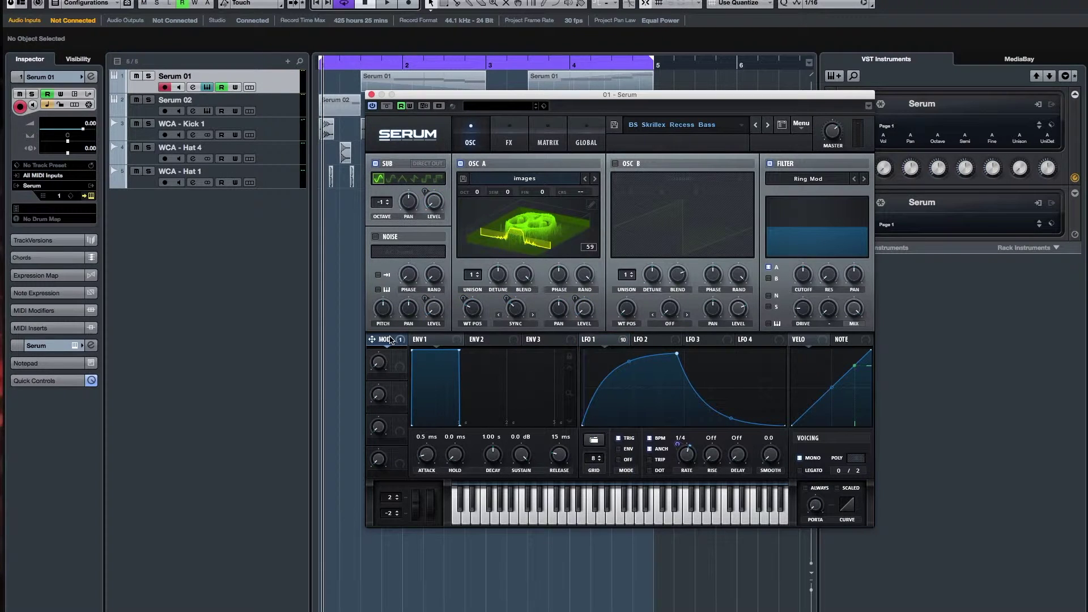
mouse_move(586, 340)
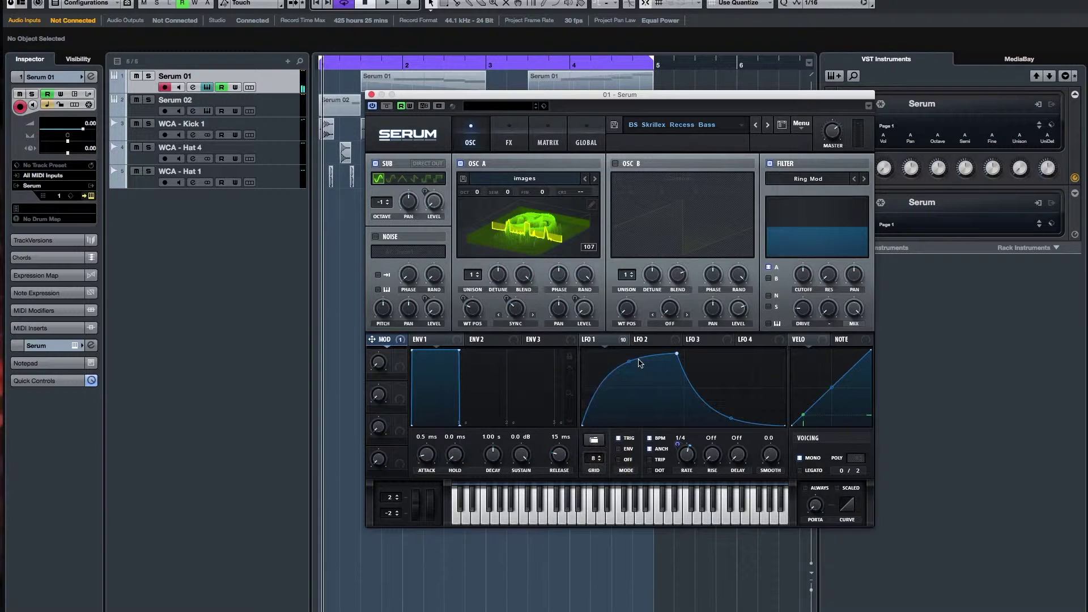
mouse_move(622, 344)
left_click_drag(472, 306, 472, 311)
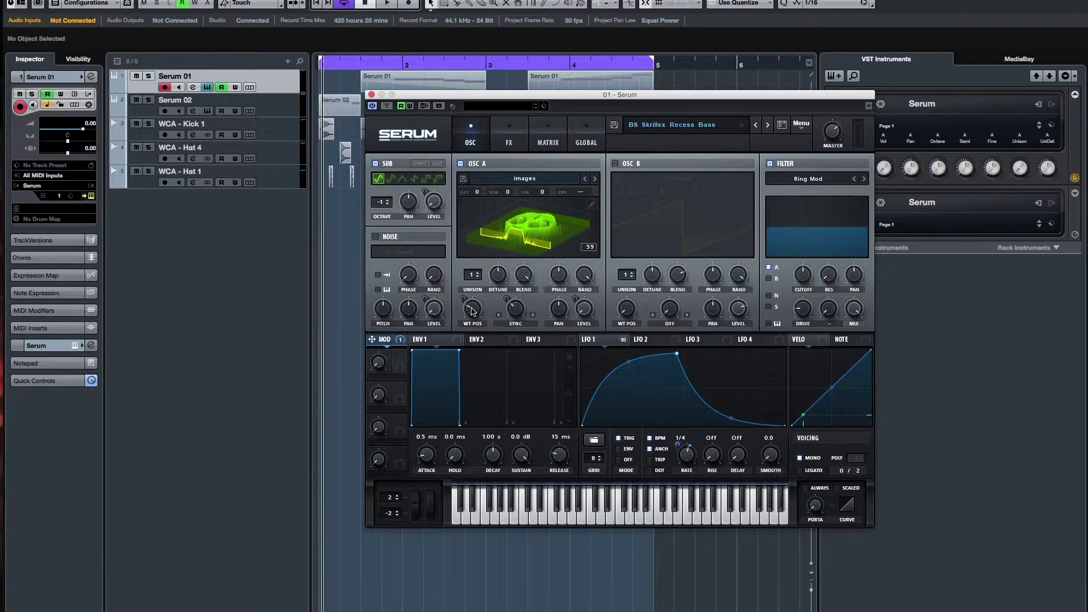
left_click(495, 255)
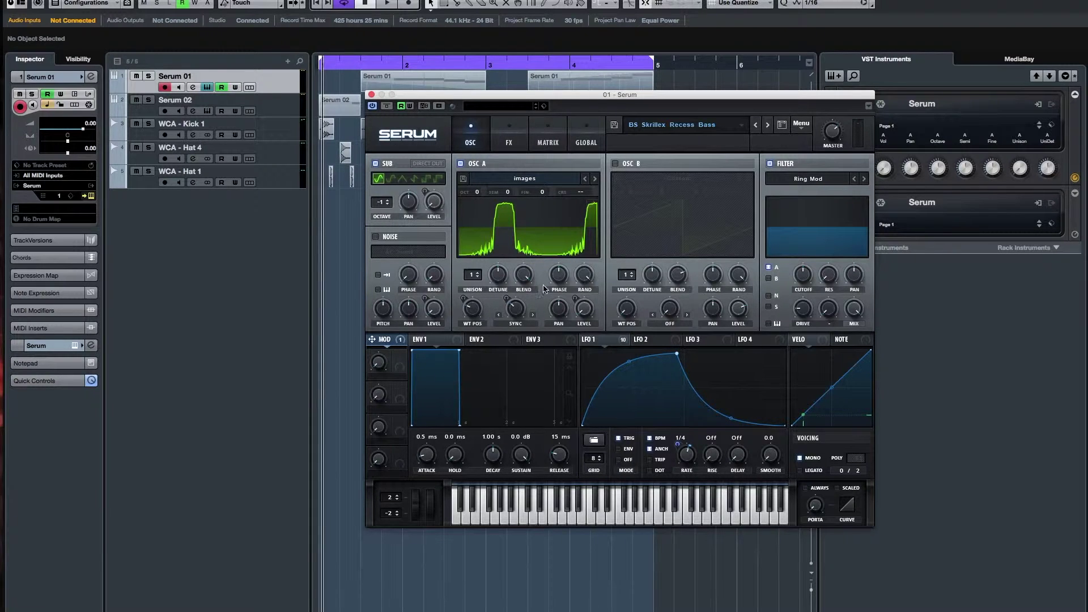
- Lower Osc A's warp slightly and reveal which parameters LFO 1 modulates
mouse_move(520, 317)
left_click_drag(520, 317, 520, 318)
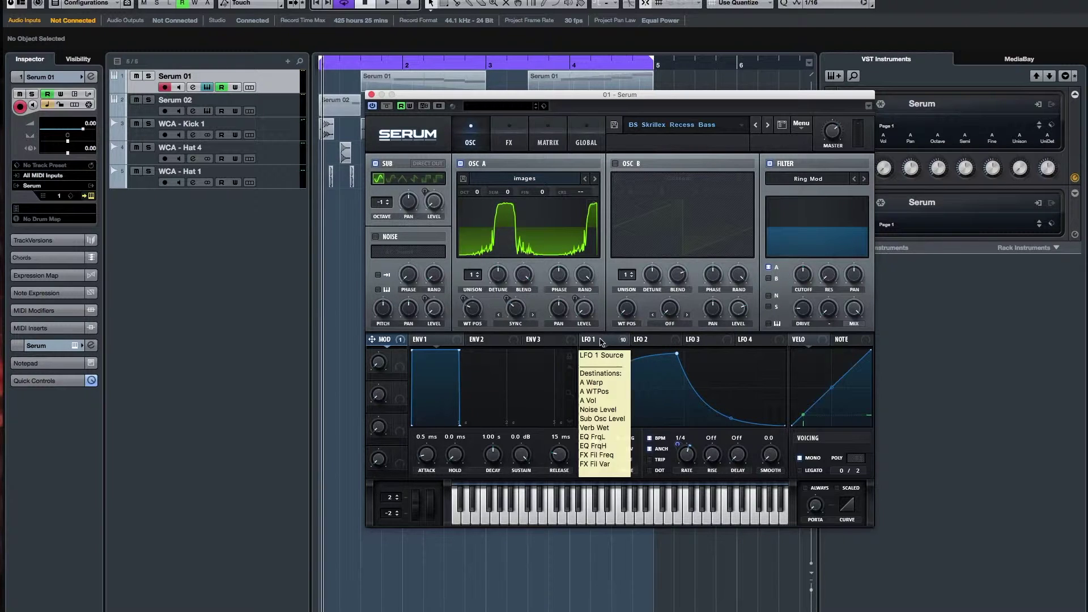
left_click_drag(602, 340, 515, 309)
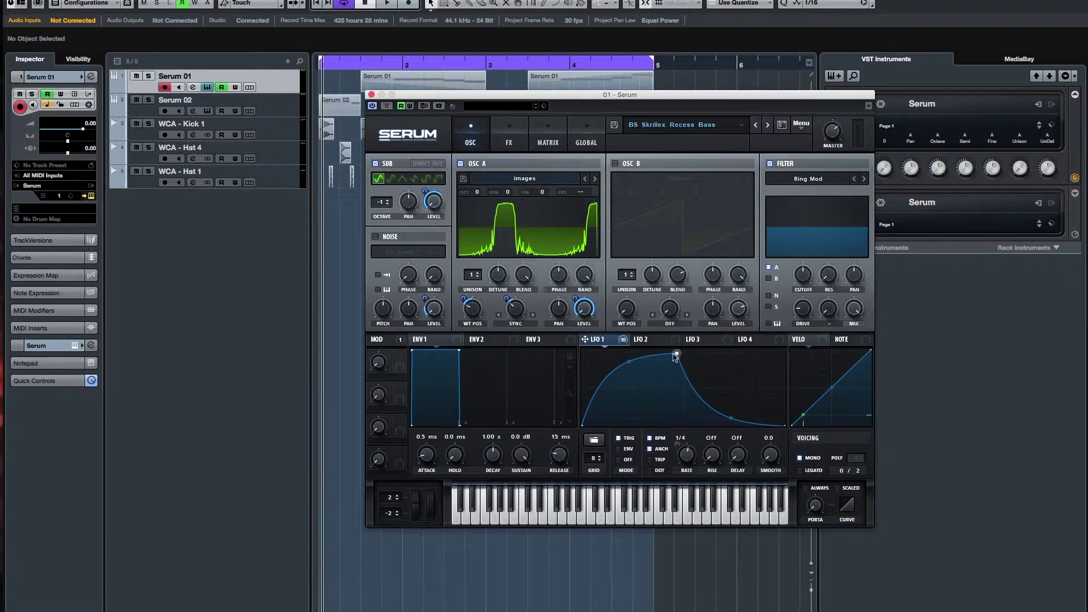
- Move LFO 1's peak point slightly higher and later in its graph
left_click_drag(677, 355, 680, 354)
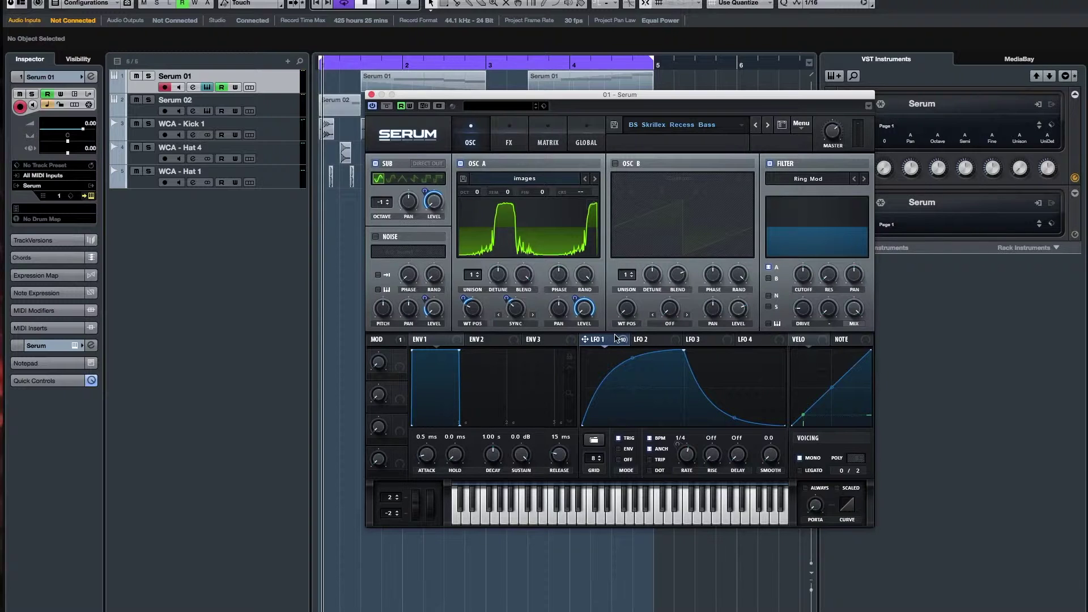
- Toggle the noise oscillator on and back off, leaving it disabled, then show the FX page
left_click(374, 237)
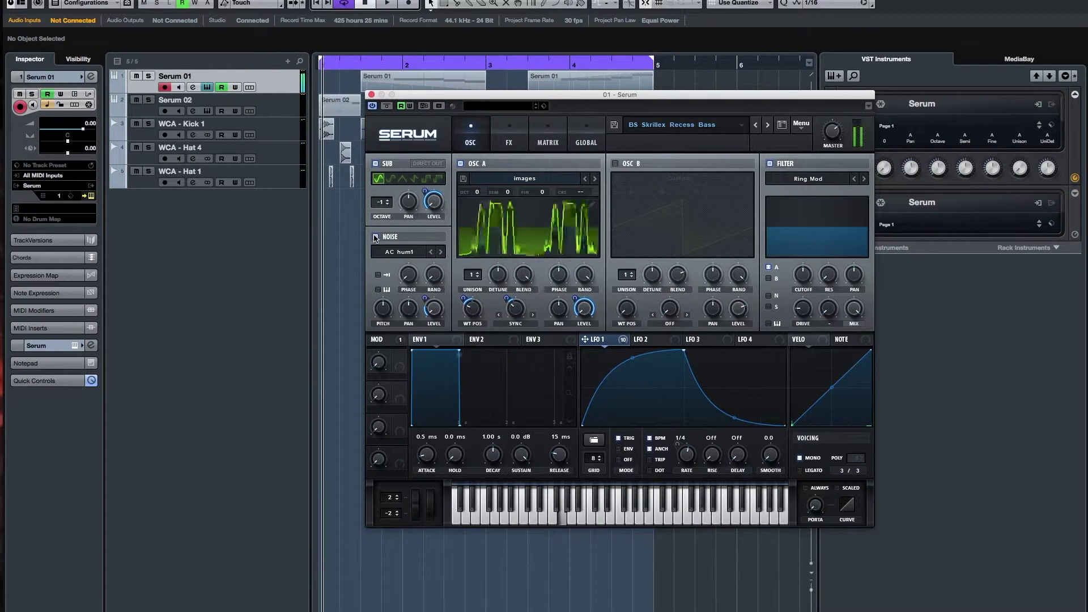
left_click(375, 236)
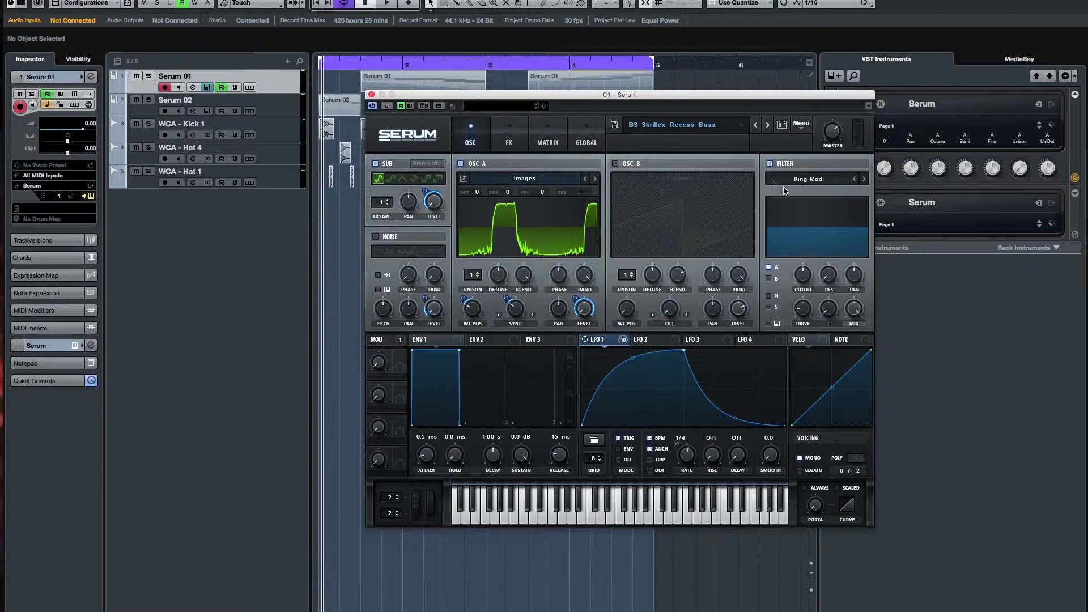
mouse_move(804, 278)
left_click(508, 143)
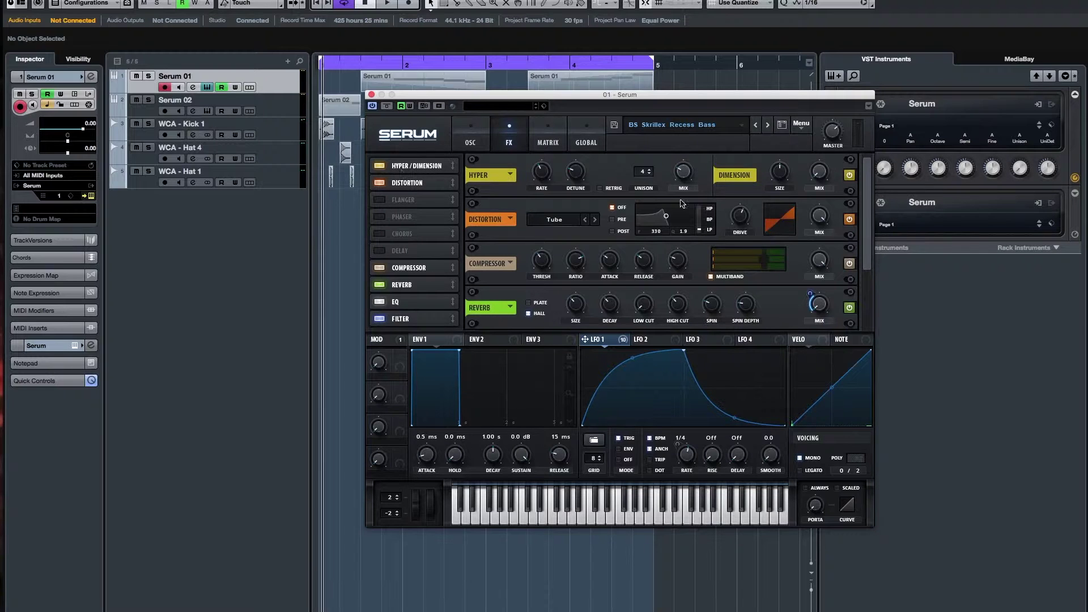
- Raise the Dimension effect's mix from 19% to 28%
mouse_move(682, 172)
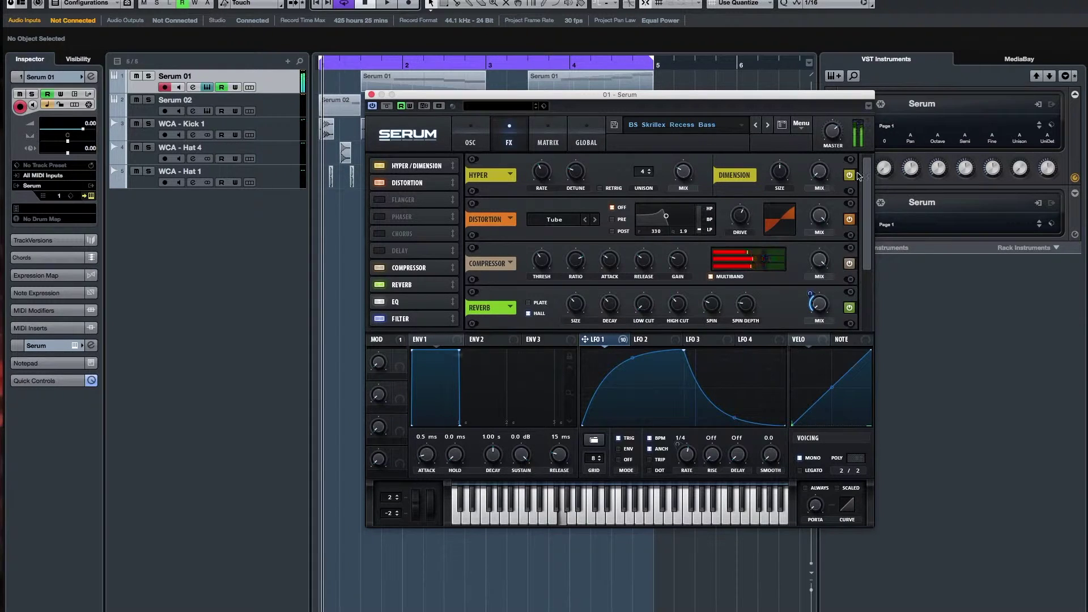
mouse_move(826, 152)
left_mouse_down()
mouse_move(827, 137)
mouse_move(825, 173)
left_mouse_up()
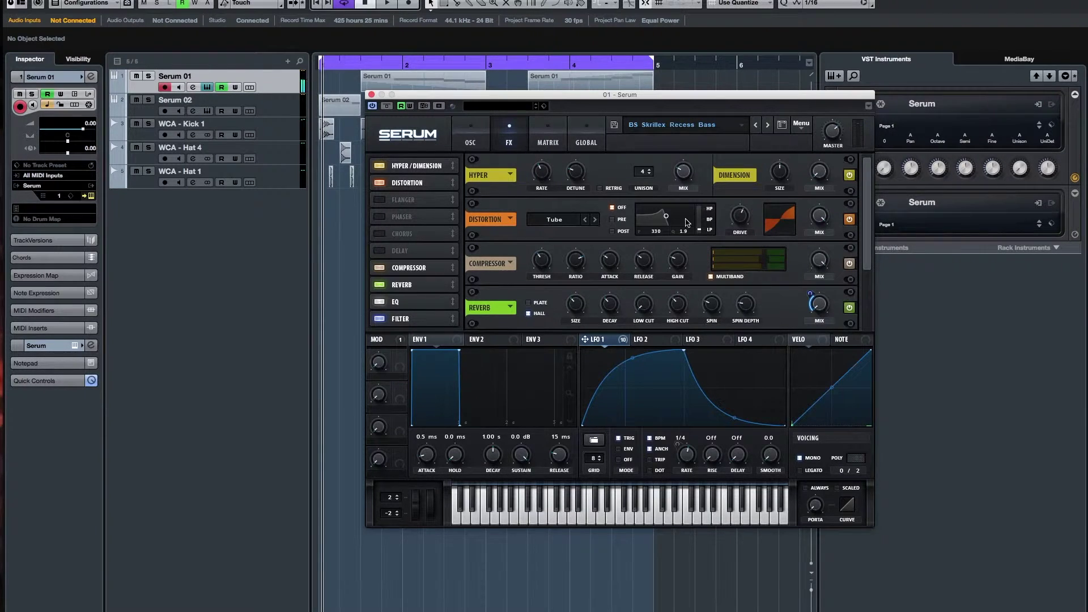
- Bypass-check the compressor, keep it enabled, and set its makeup gain to 9.3 dB
mouse_move(749, 220)
left_click(379, 267)
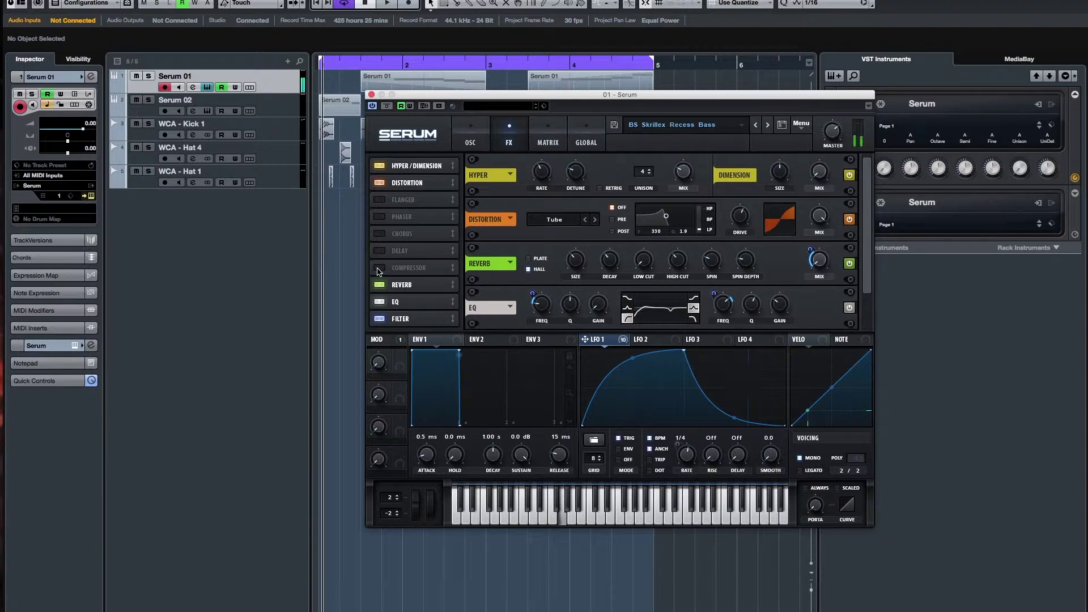
left_click(379, 269)
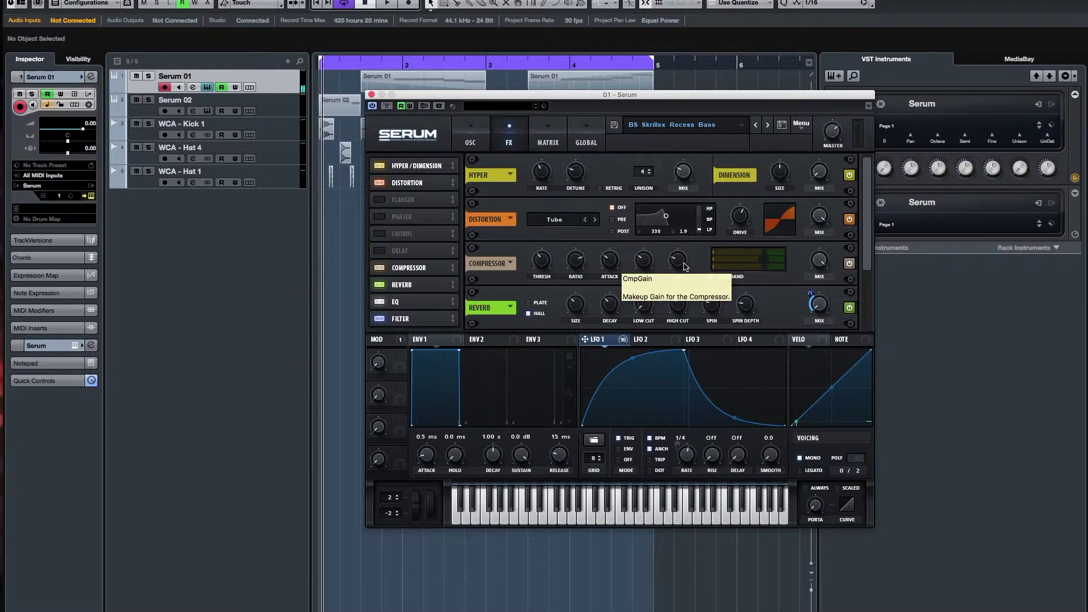
left_click_drag(685, 266, 682, 265)
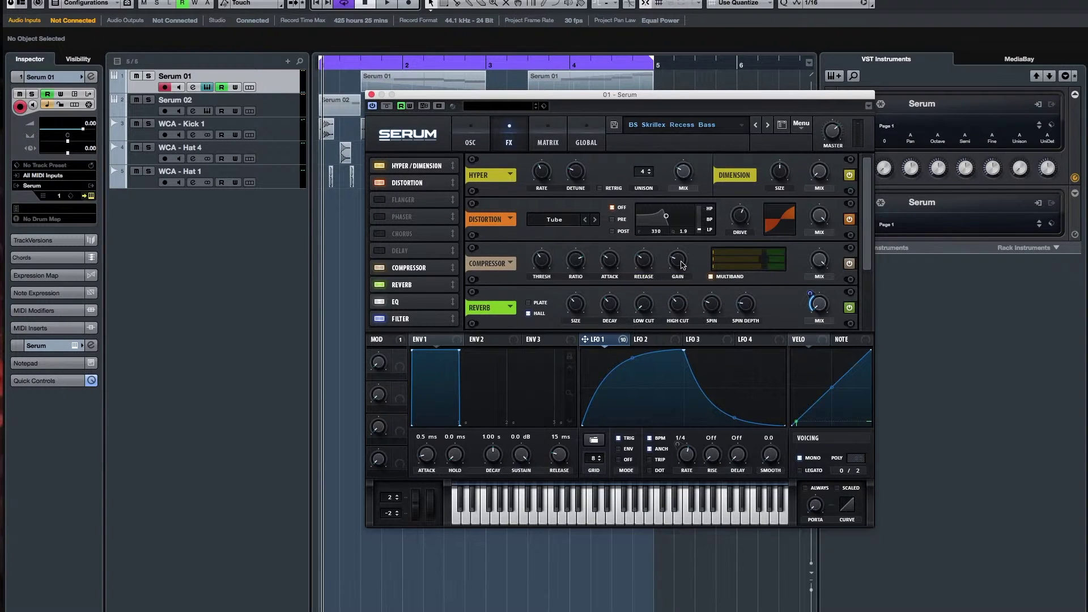
mouse_move(544, 265)
scroll(442, 306, "down", 2)
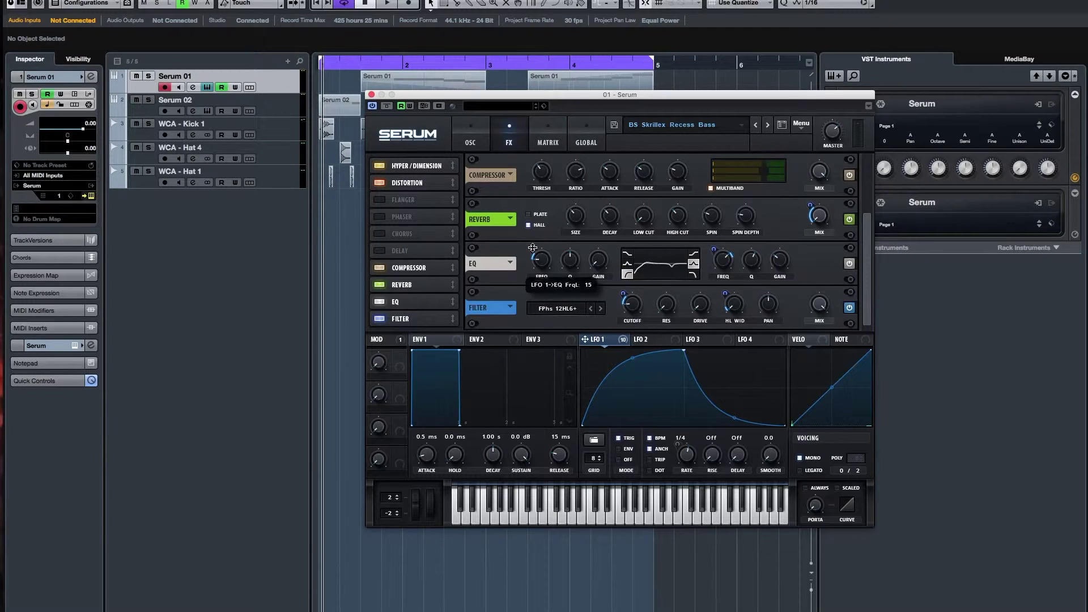
- Bring up the LFO 1 modulation options on the Filter effect's cutoff knob
mouse_move(722, 264)
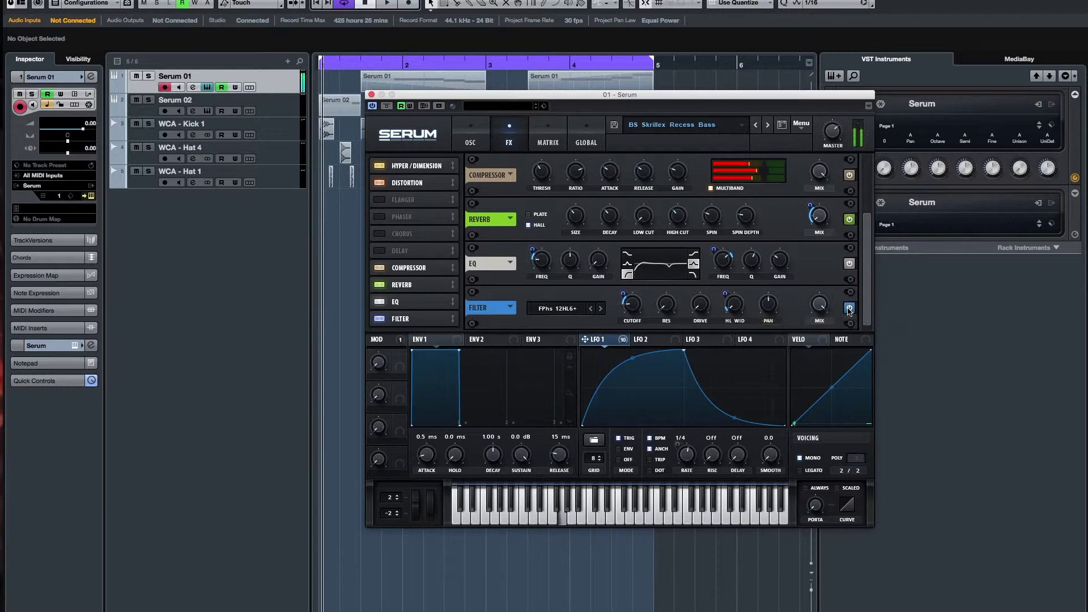
right_click(637, 303)
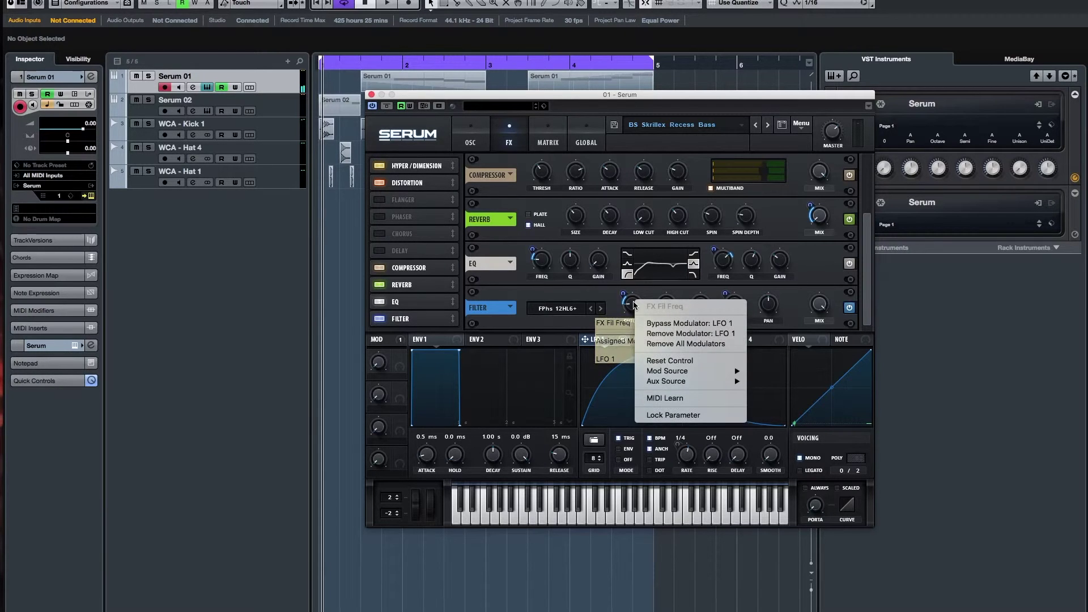
- Leave the cutoff options unchanged, go back to the oscillators, and show Osc A's wavetable in 3D
left_click(608, 312)
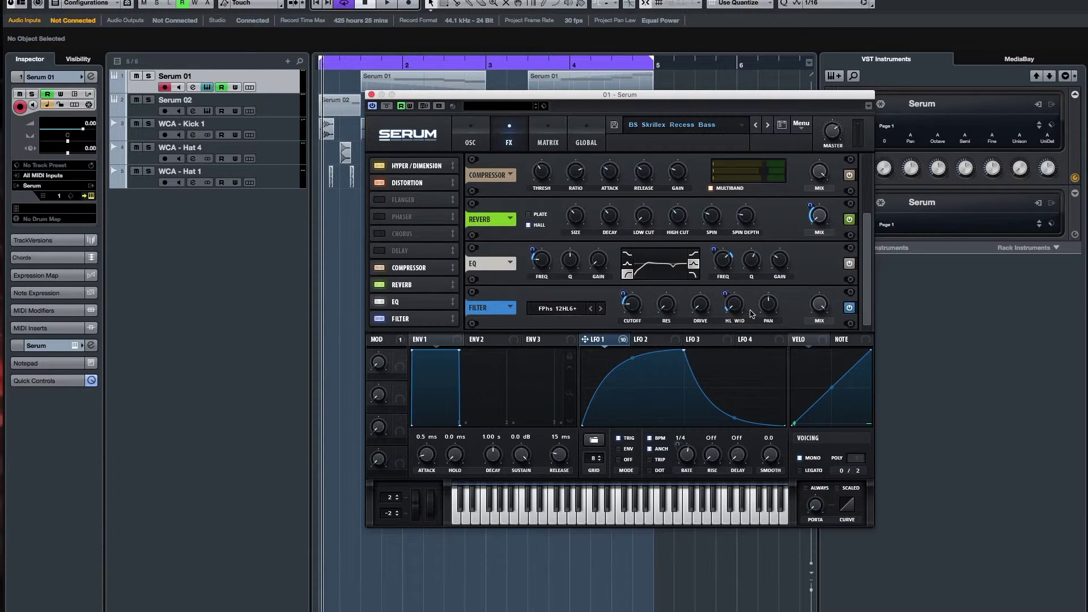
mouse_move(734, 308)
left_click(472, 136)
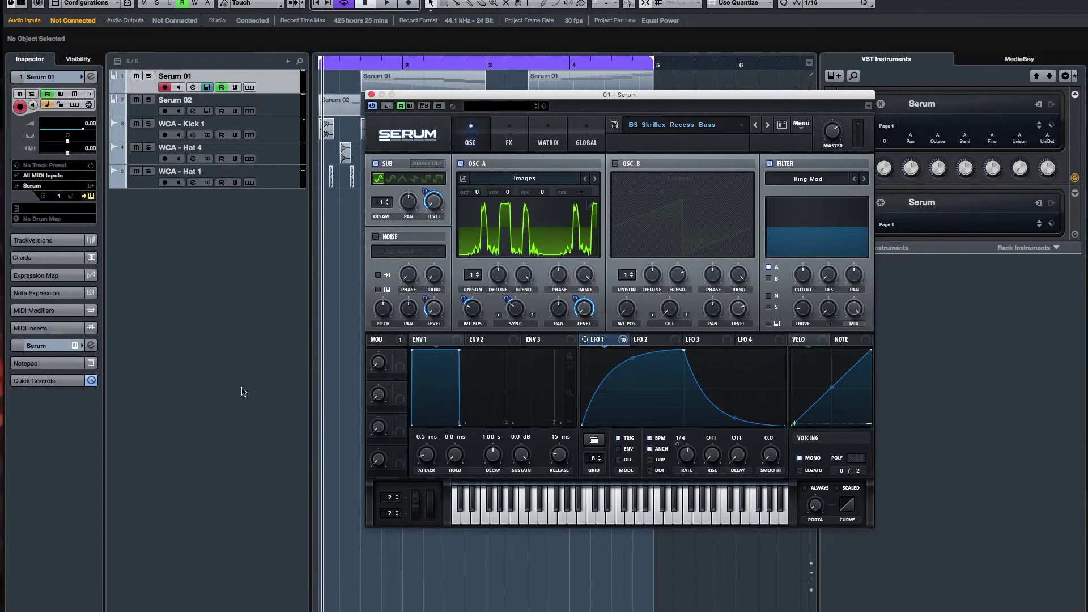
left_click(513, 245)
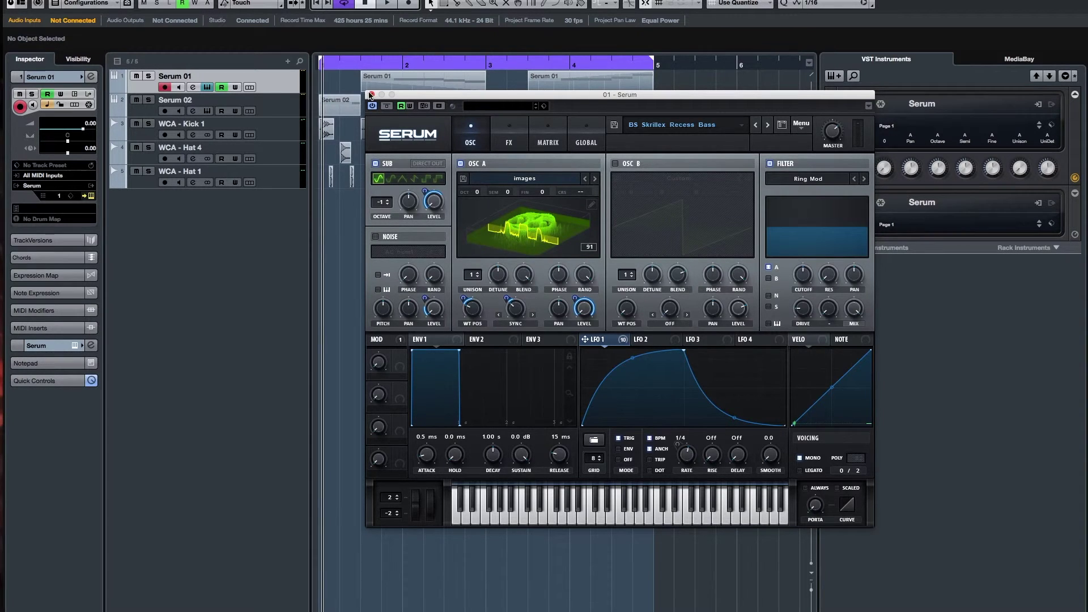
- Close the Serum 01 window, then open and close the Serum 02 editor
left_click(371, 94)
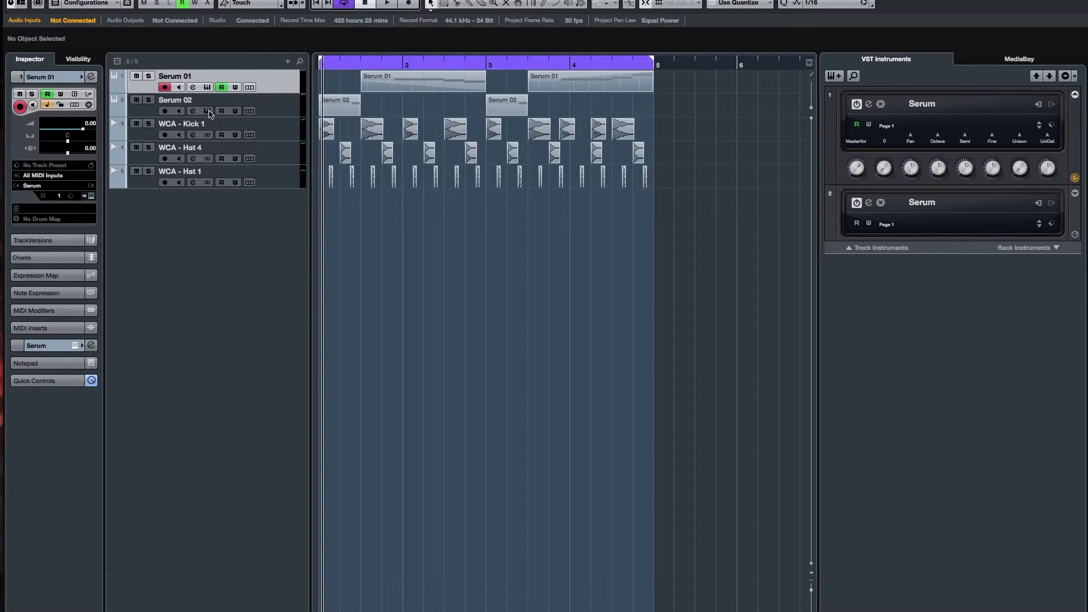
left_click(208, 111)
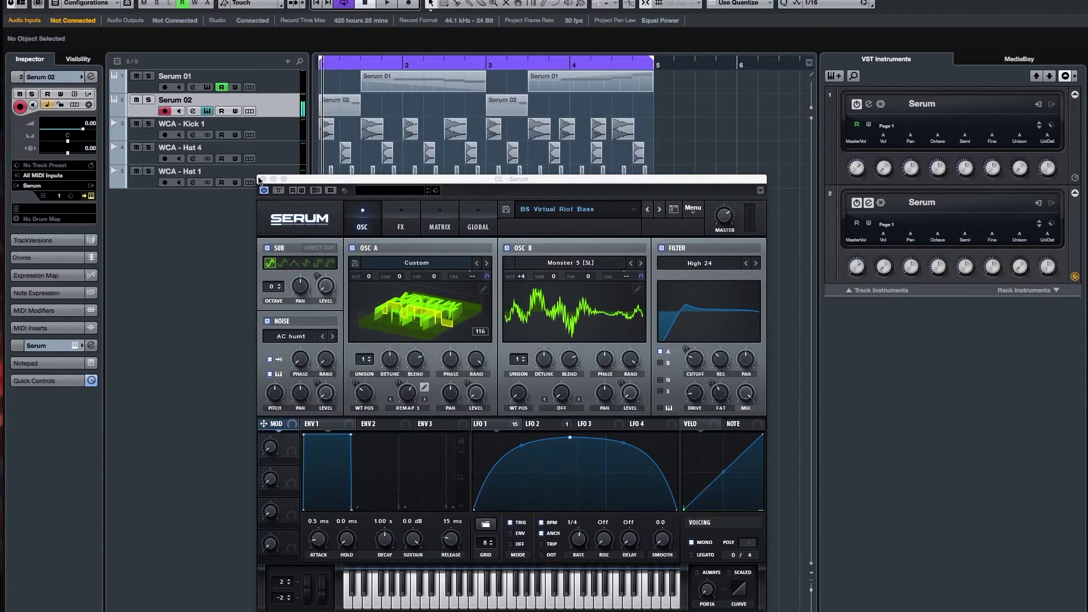
left_click(261, 180)
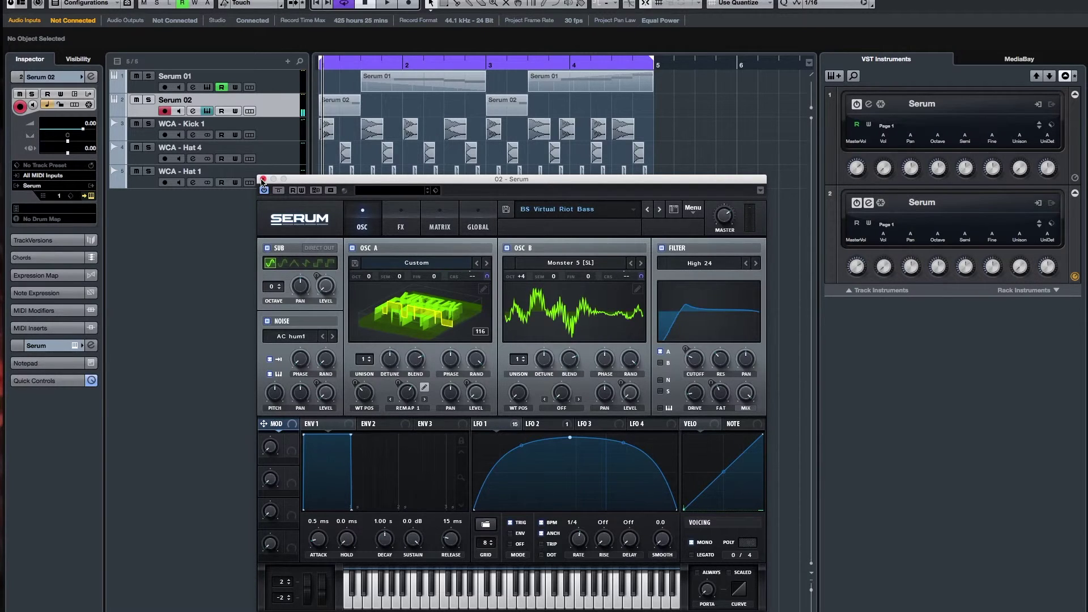
left_click(262, 179)
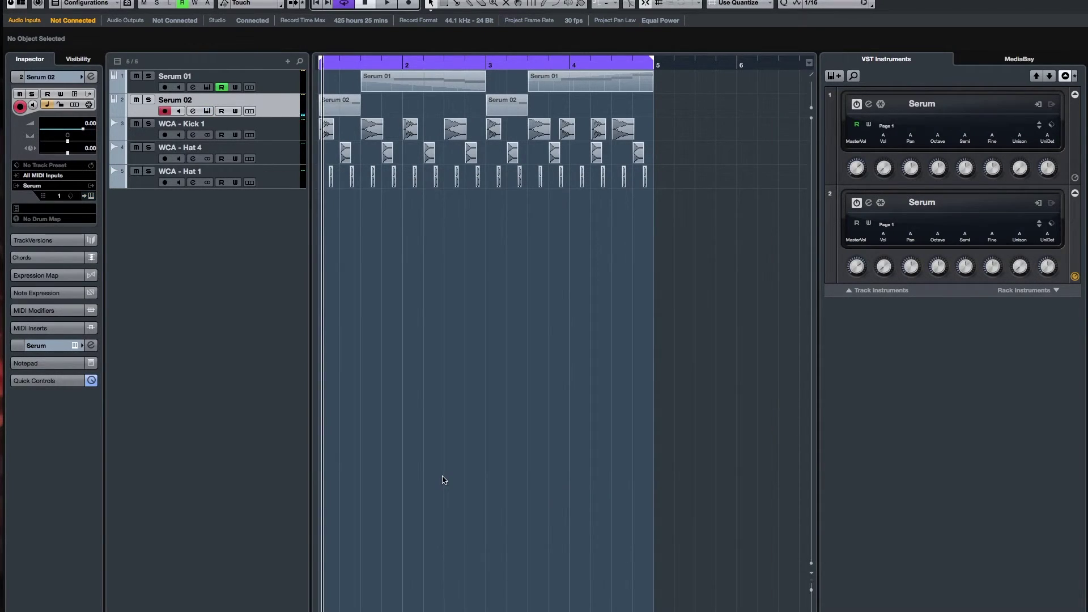